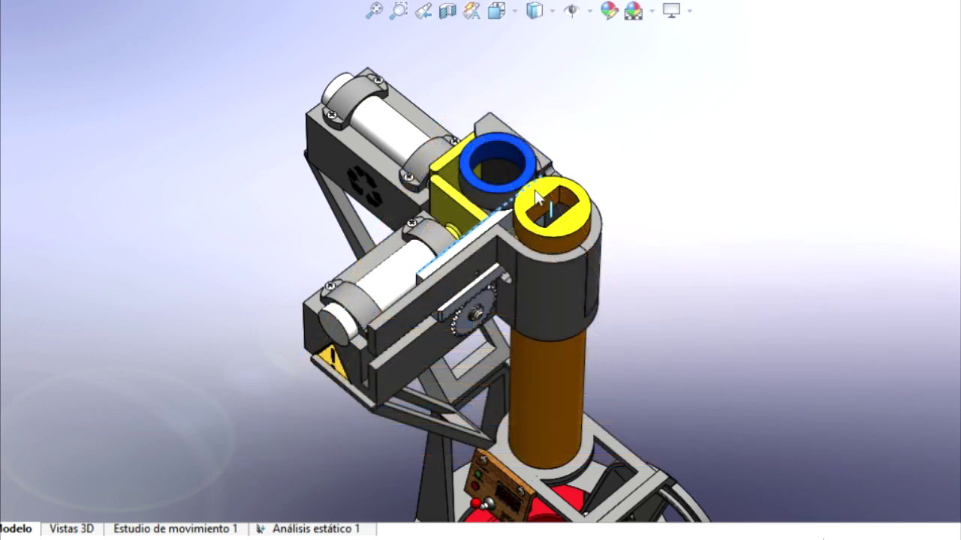
Rotate the yellow gripper bracket within its mates, turning it edge-on inside the blue ring
click(448, 164)
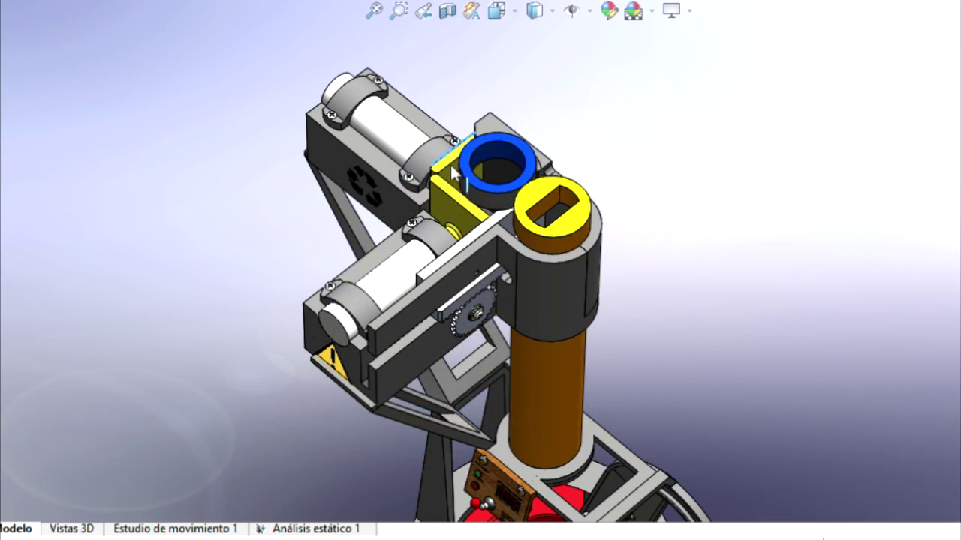
drag(466, 188, 439, 165)
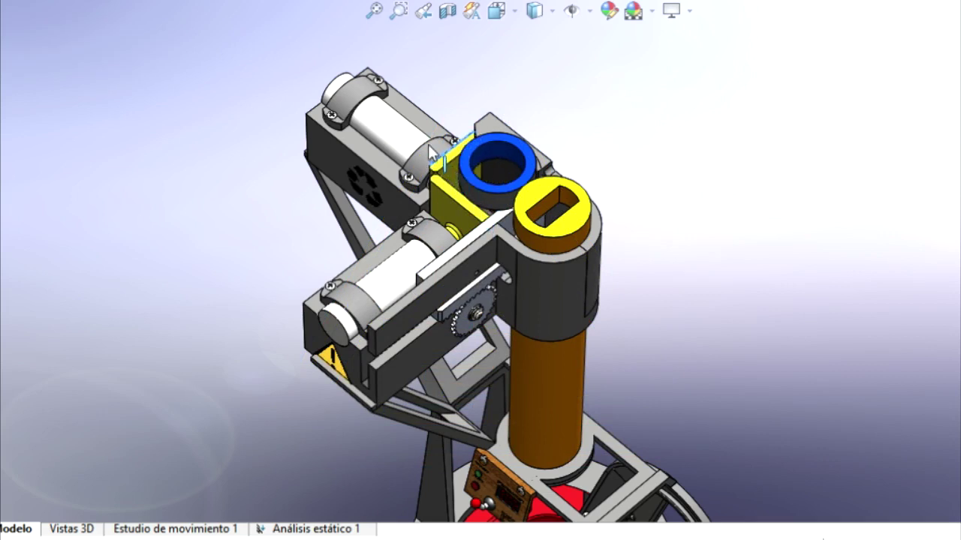
click(452, 197)
drag(453, 187, 375, 322)
drag(449, 185, 508, 289)
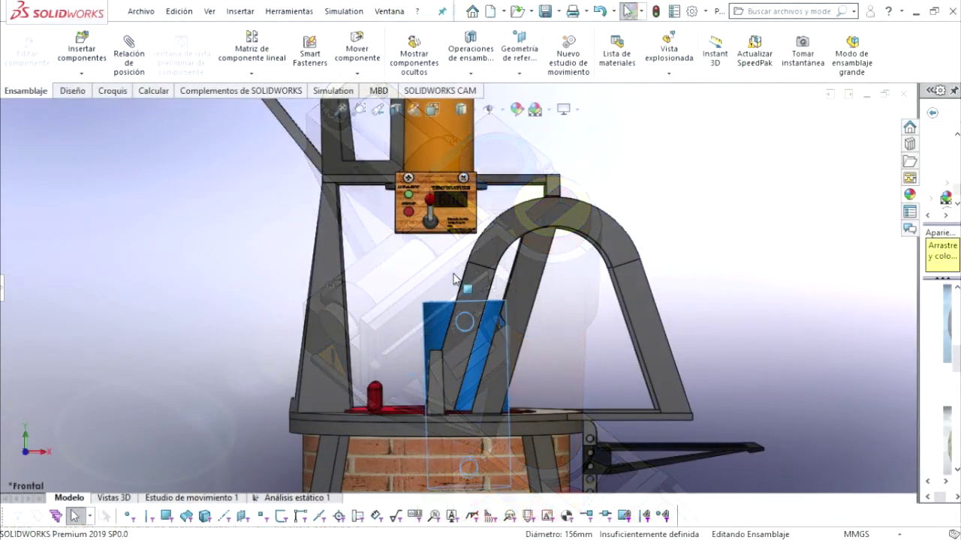
Move the blue component up and to the right, then end the Move Component command
drag(451, 296, 605, 328)
key(Escape)
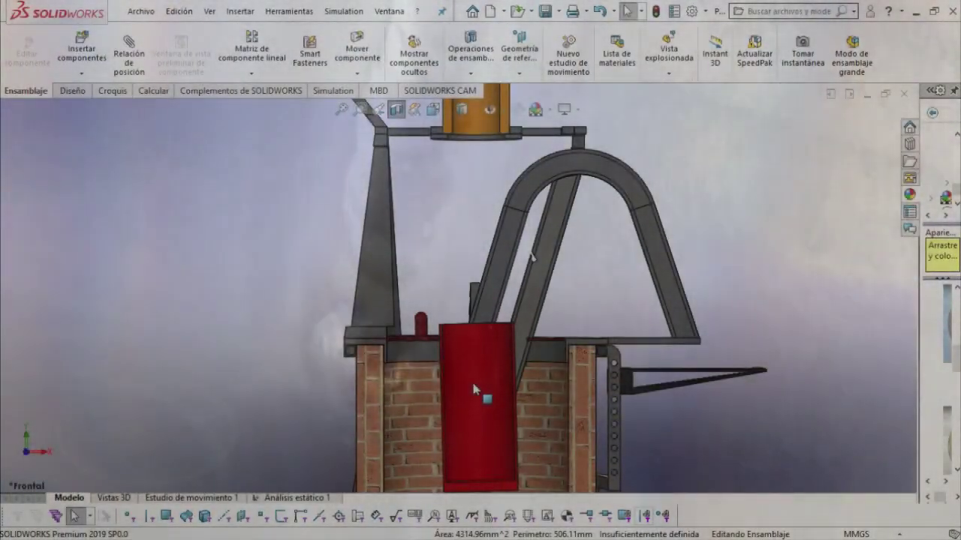
Lift the red container up along the arch and inspect it from an angled view
click(472, 366)
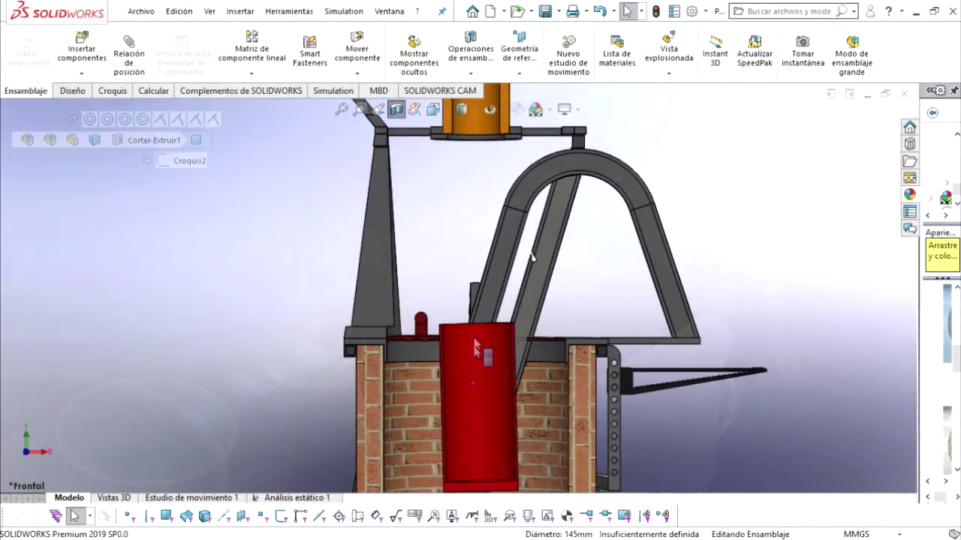
drag(474, 361, 590, 142)
click(628, 10)
drag(533, 216, 587, 262)
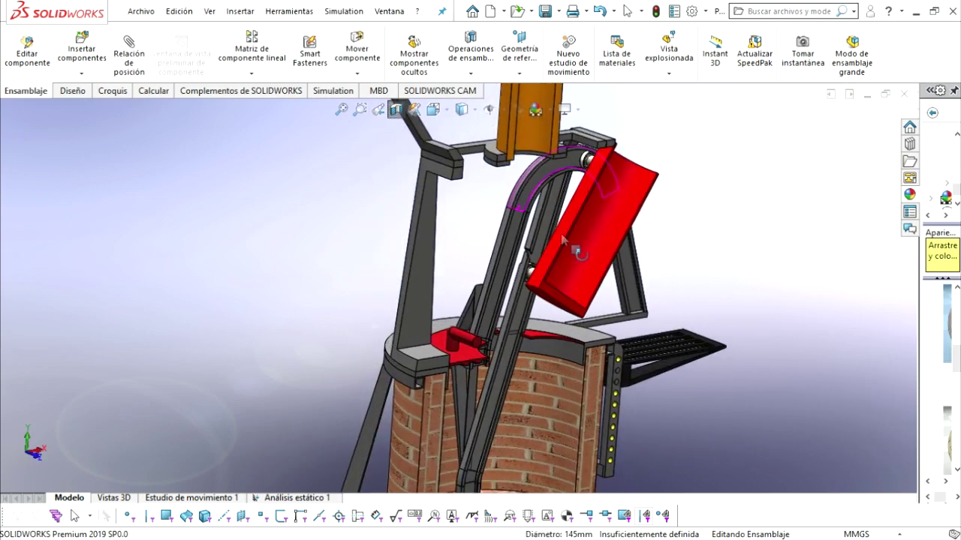
scroll(555, 232, down, 5)
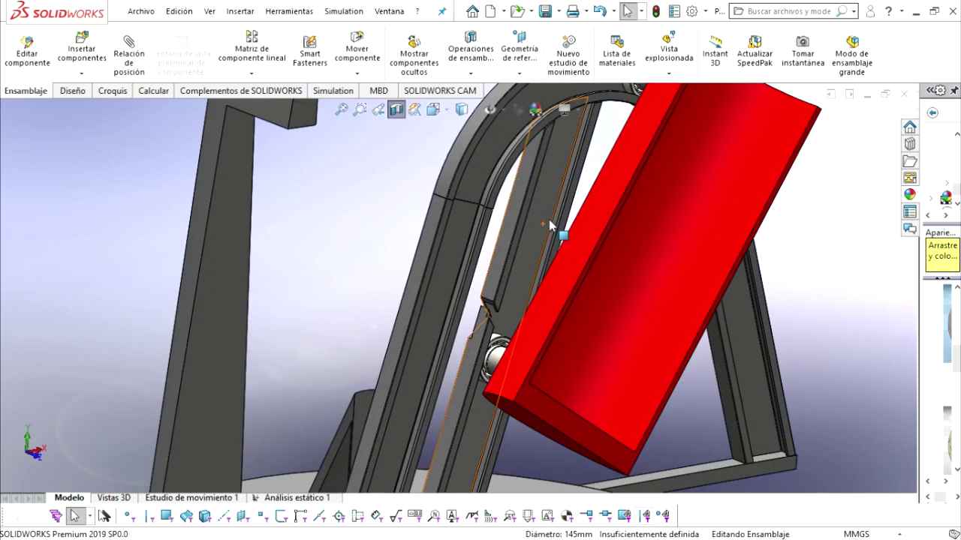
scroll(550, 225, up, 5)
scroll(547, 217, down, 4)
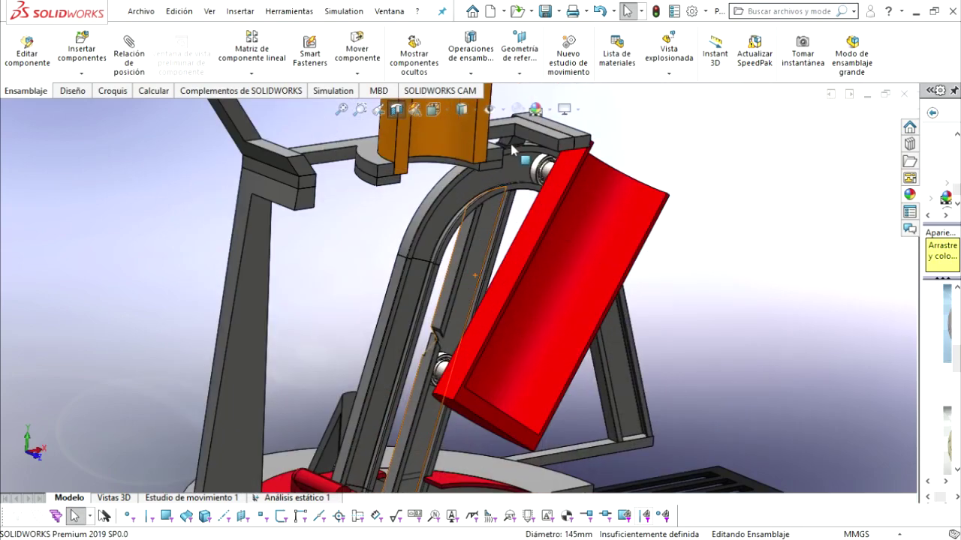
scroll(512, 150, down, 3)
scroll(524, 242, up, 4)
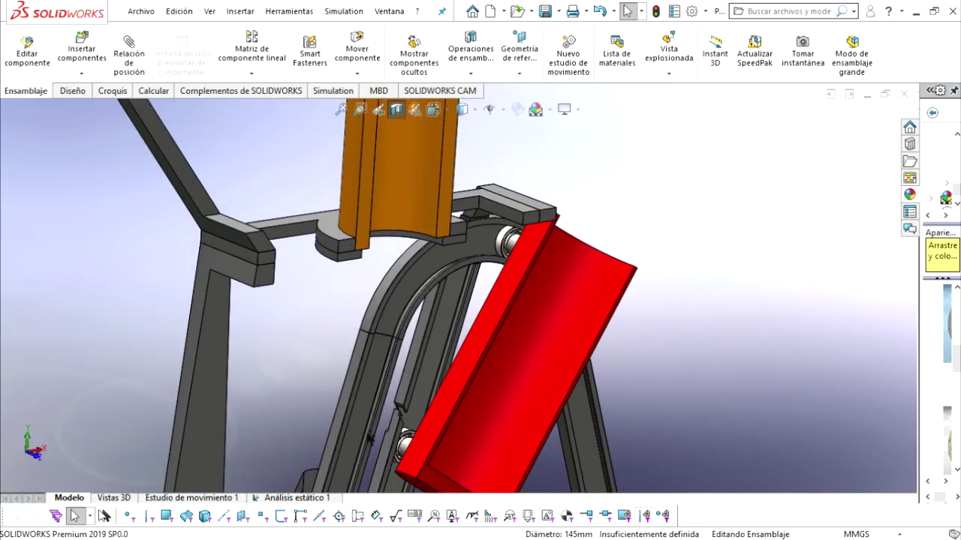
scroll(360, 458, up, 2)
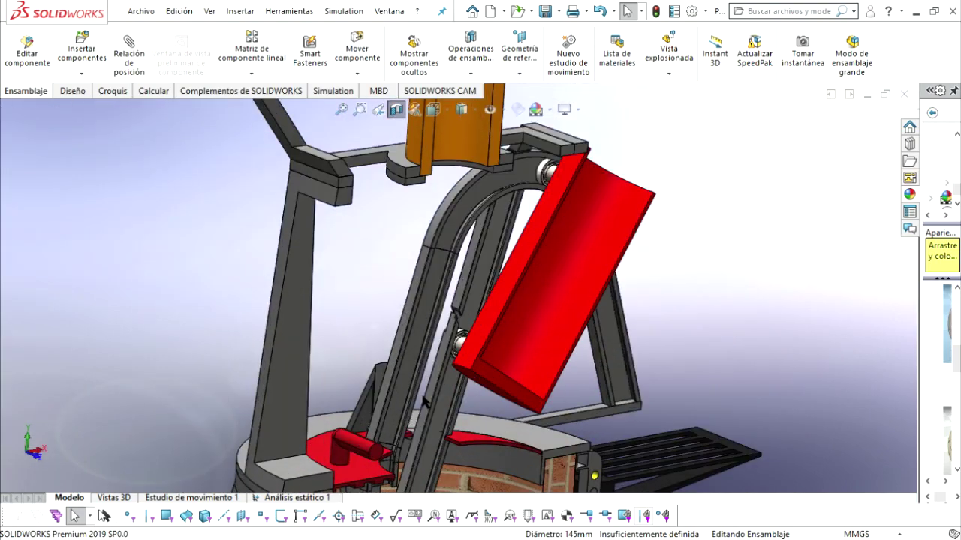
From the Front view, lower the red container back down, tilted, into the brick furnace
key(ctrl+1)
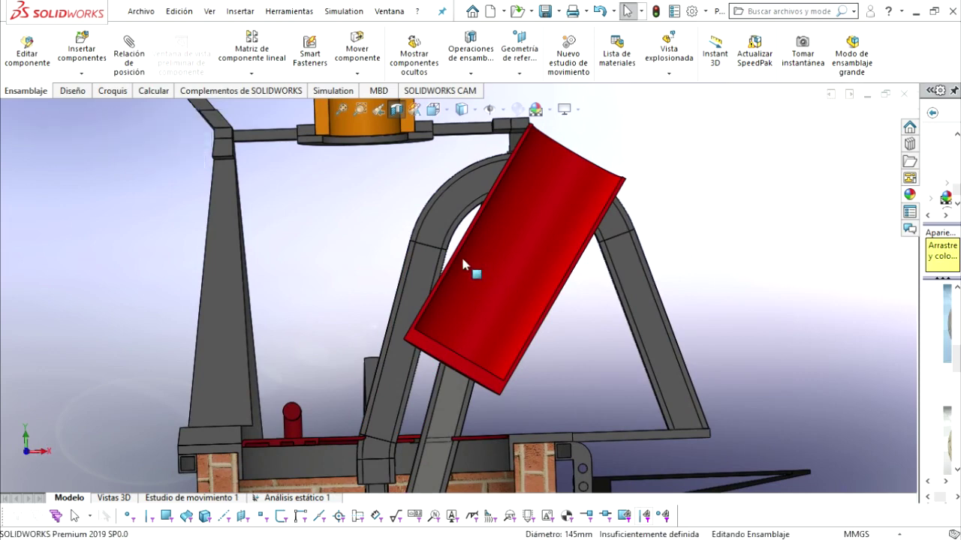
drag(463, 264, 359, 515)
key(Escape)
key(z)
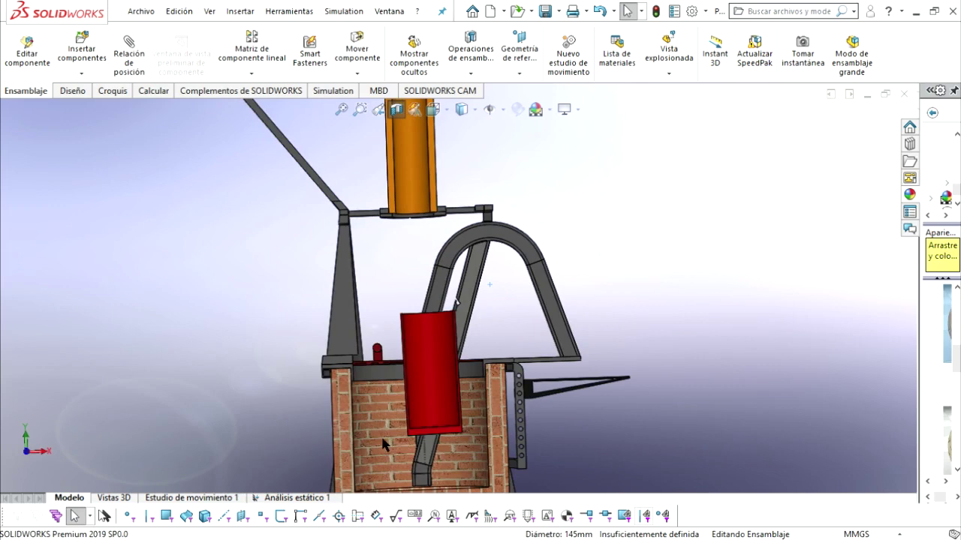
scroll(382, 442, down, 2)
scroll(420, 398, up, 2)
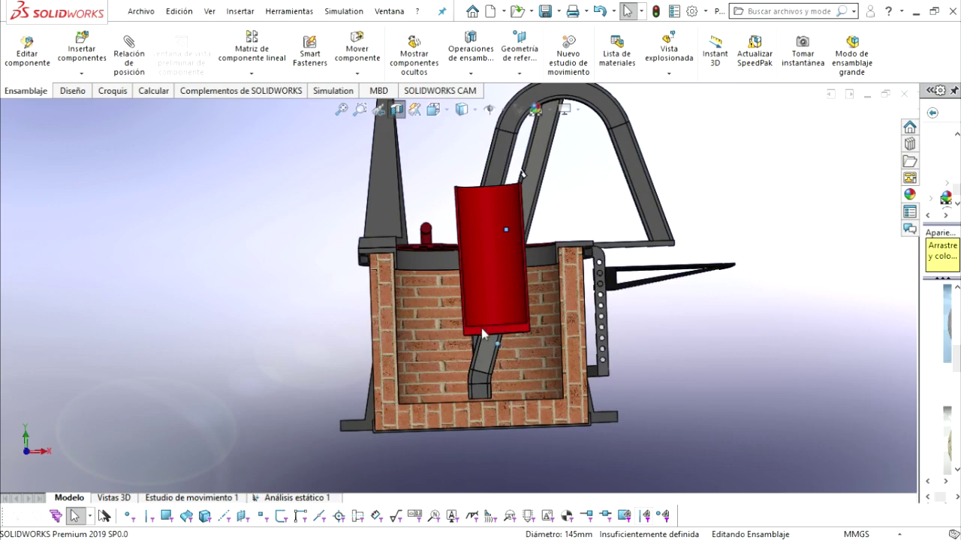
scroll(482, 235, down, 2)
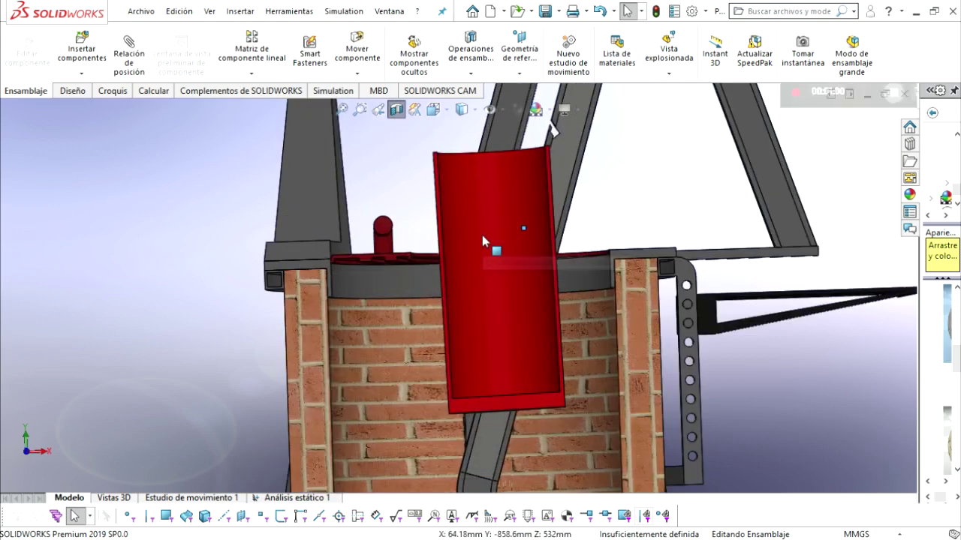
drag(481, 256, 450, 400)
key(Escape)
scroll(473, 421, up, 6)
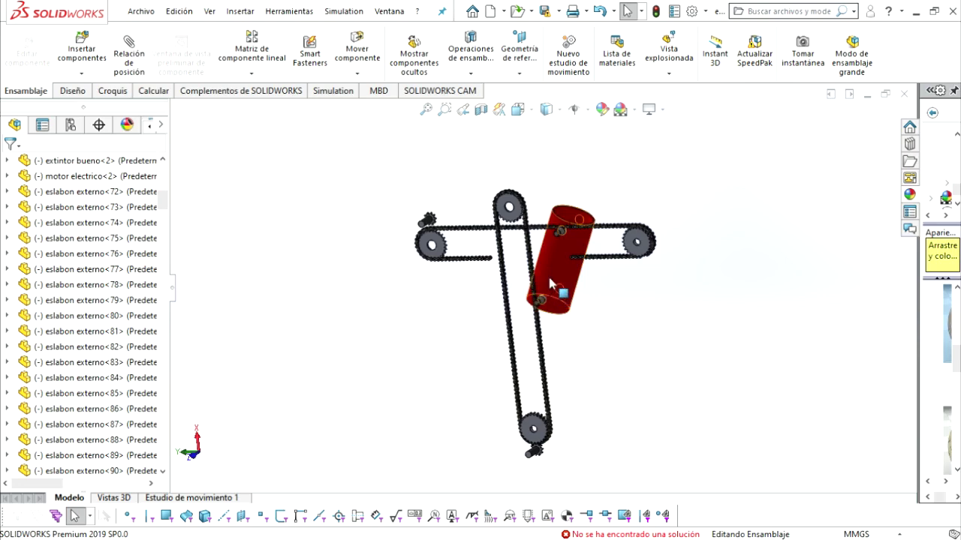
scroll(550, 284, down, 2)
scroll(555, 296, down, 1)
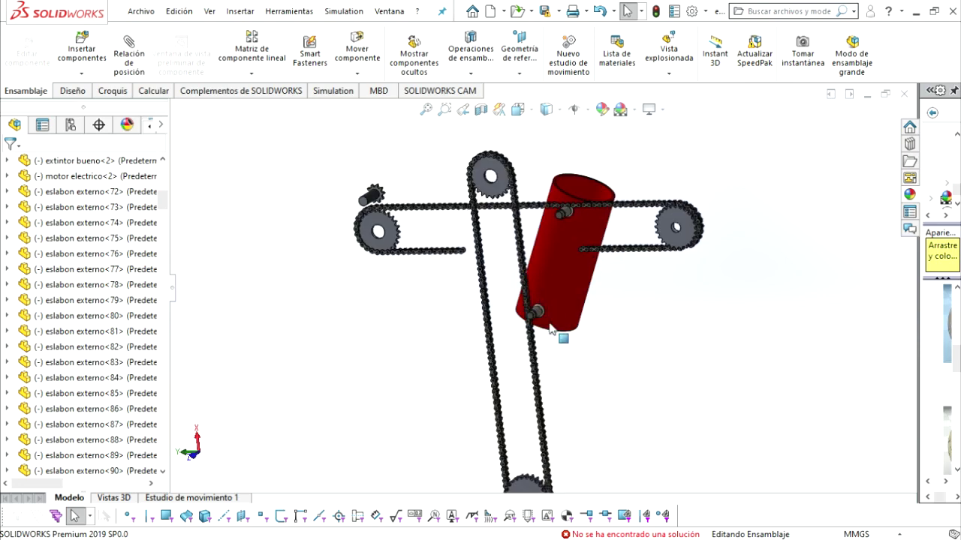
scroll(550, 328, down, 2)
scroll(544, 316, down, 1)
scroll(545, 317, down, 1)
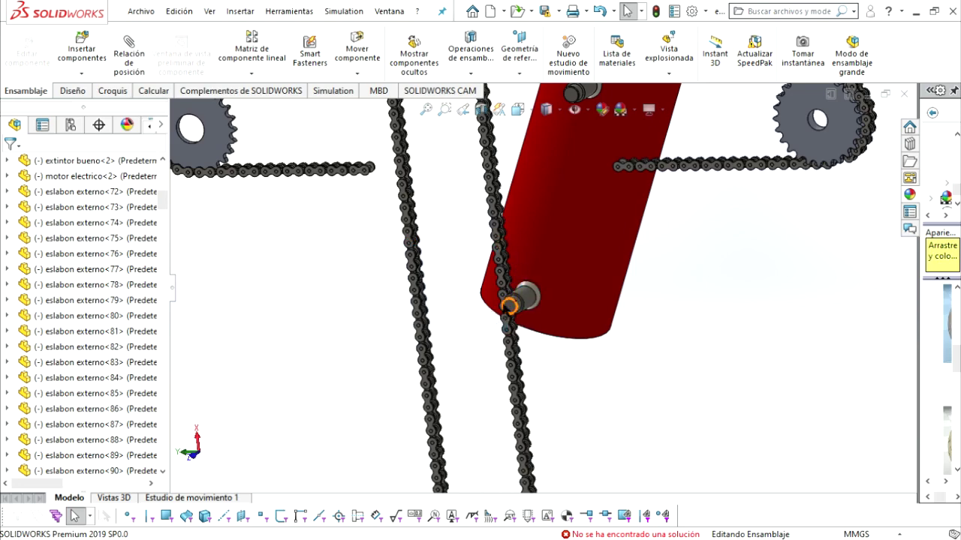
scroll(520, 265, up, 5)
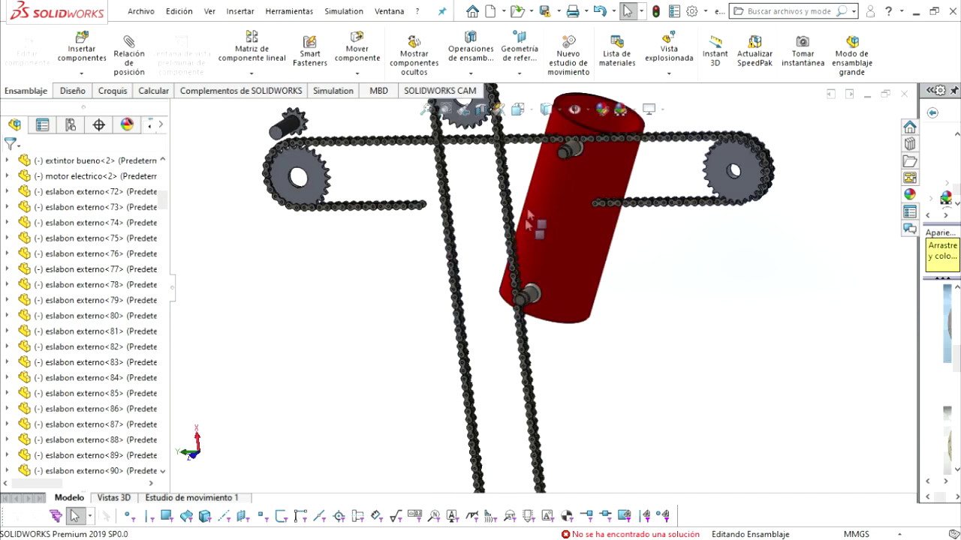
scroll(530, 217, up, 3)
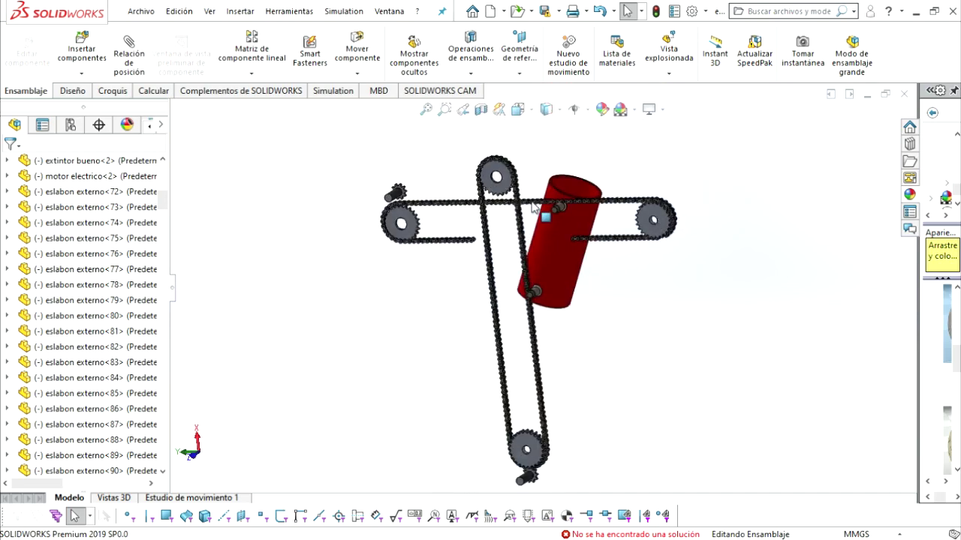
scroll(532, 206, down, 3)
scroll(532, 204, down, 2)
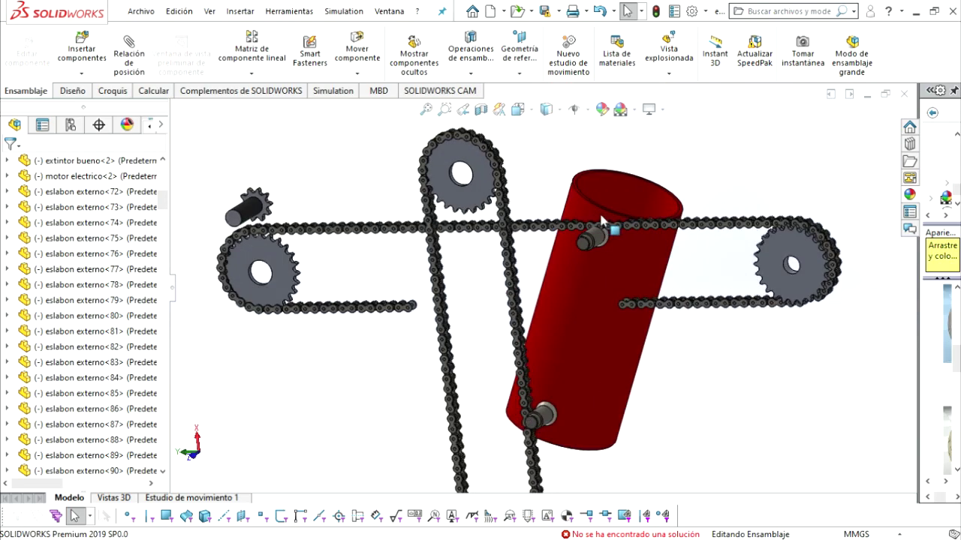
scroll(601, 218, down, 2)
scroll(575, 256, down, 2)
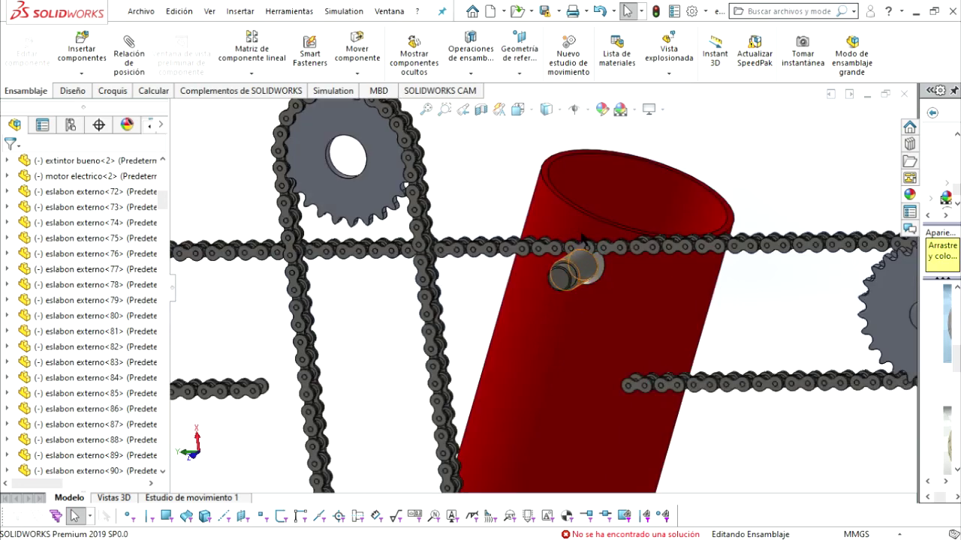
scroll(472, 199, up, 4)
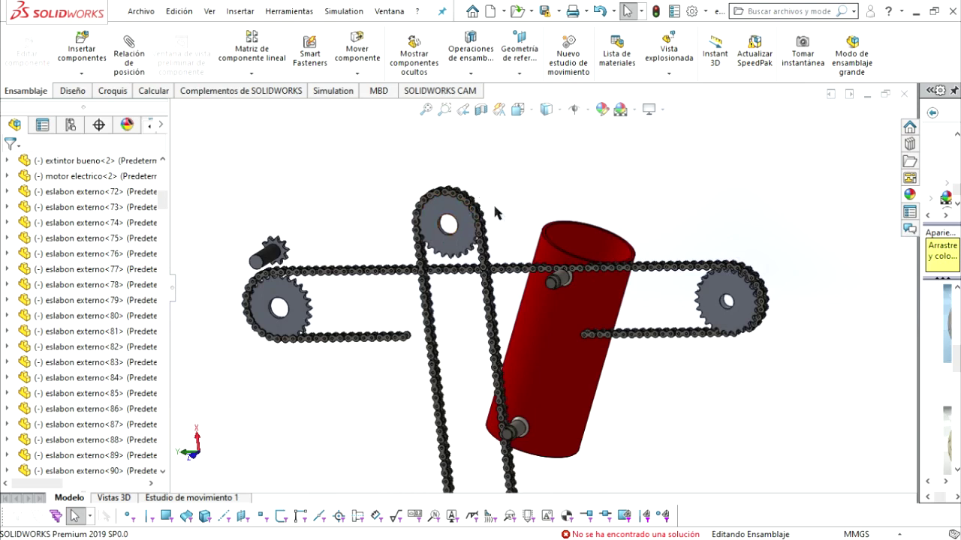
scroll(500, 214, up, 2)
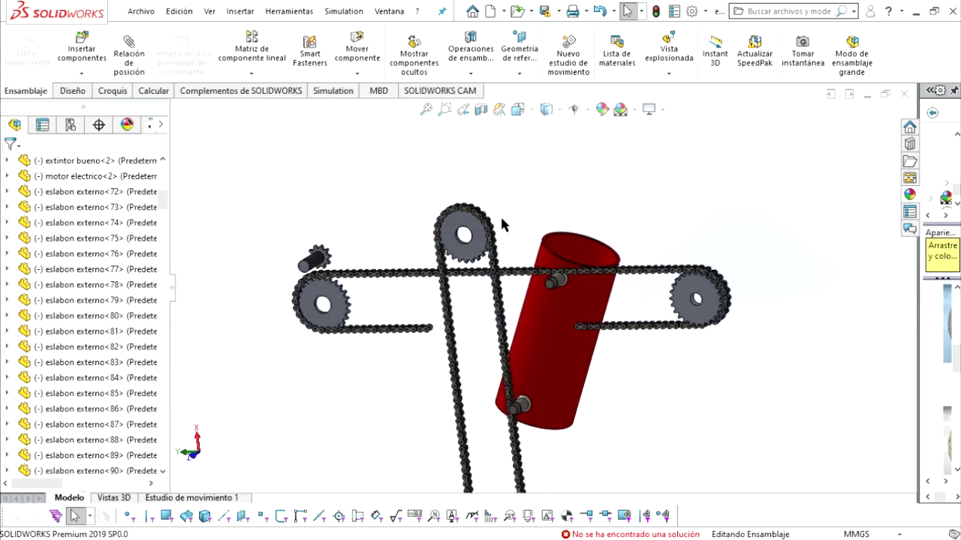
scroll(253, 303, down, 2)
scroll(411, 281, down, 3)
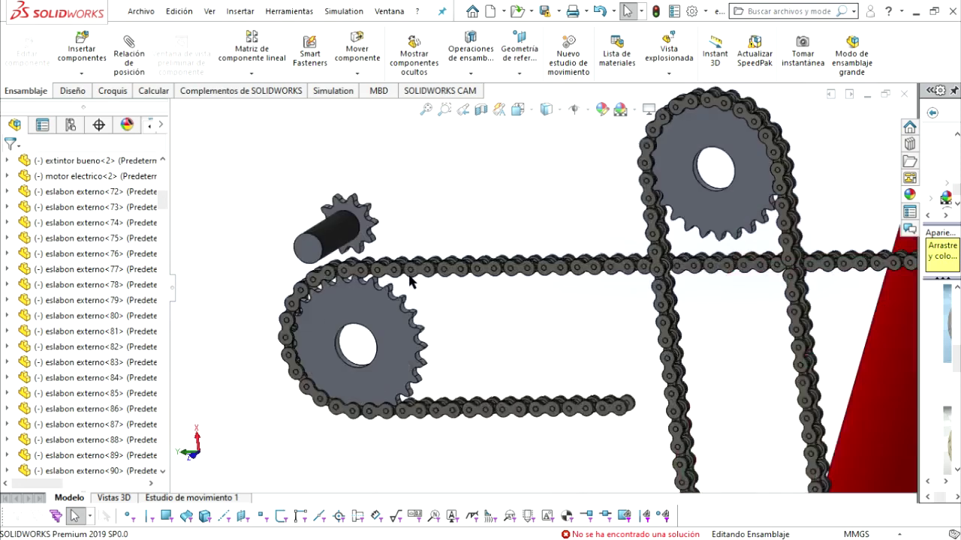
scroll(411, 281, up, 4)
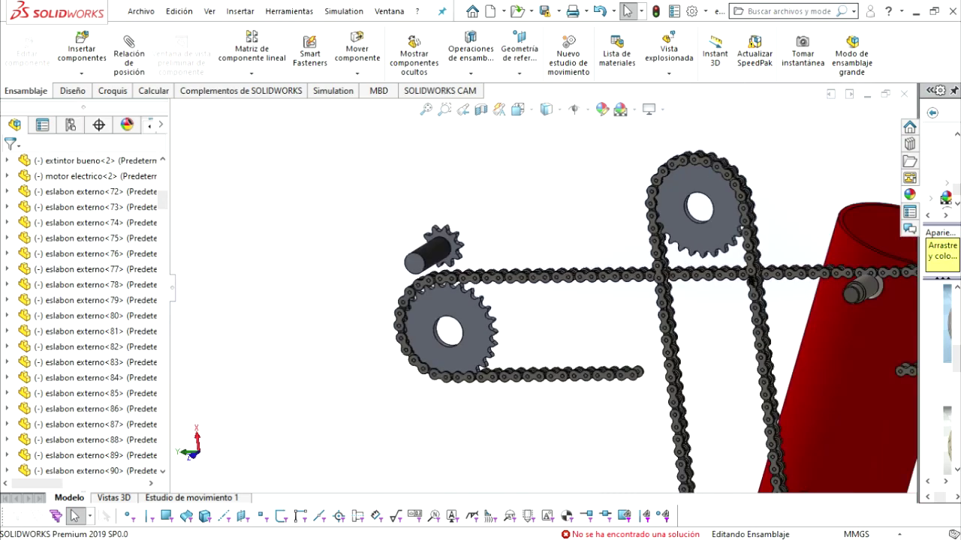
scroll(543, 287, up, 3)
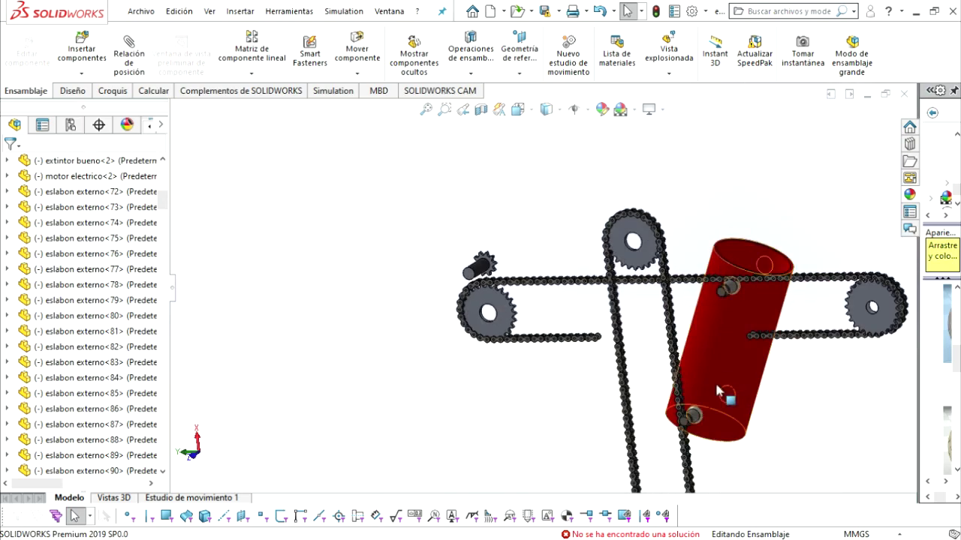
scroll(721, 393, up, 4)
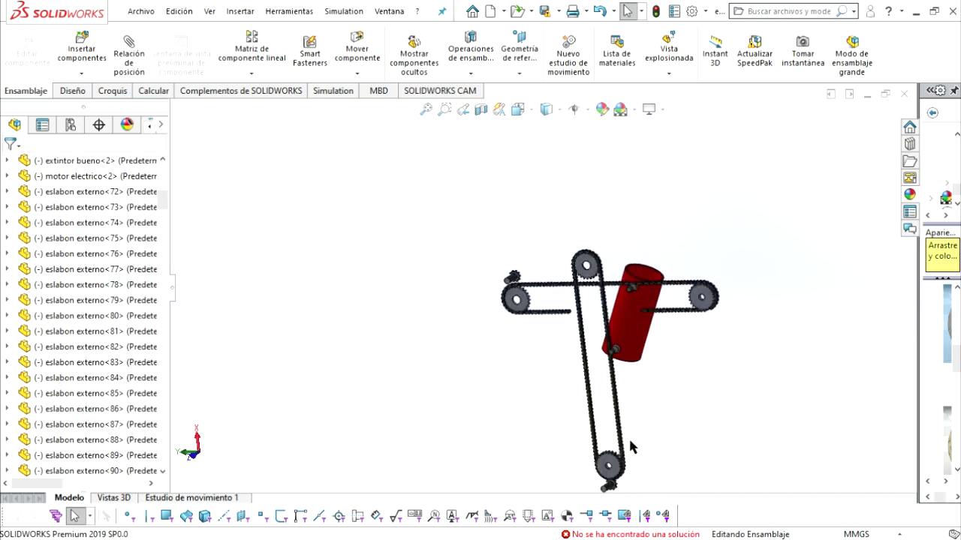
scroll(628, 437, down, 4)
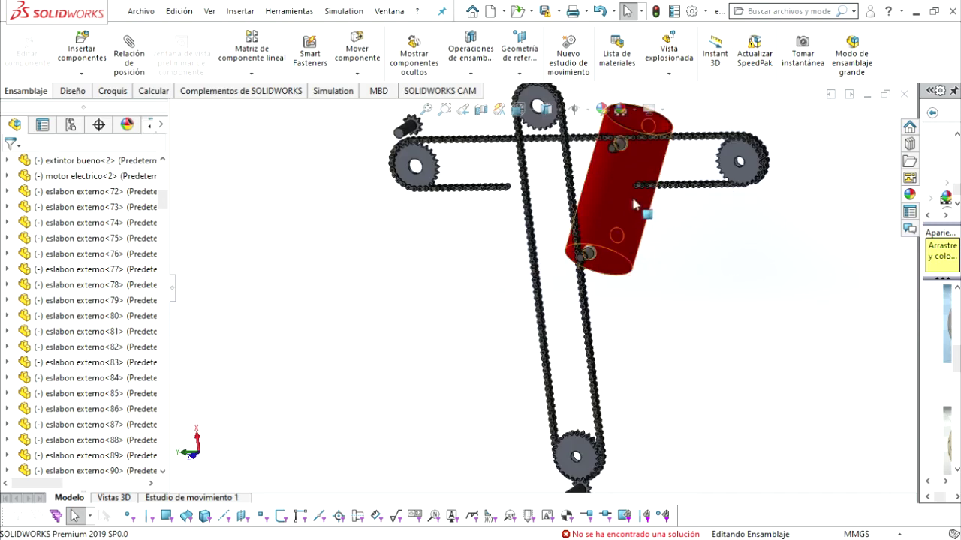
scroll(665, 193, up, 2)
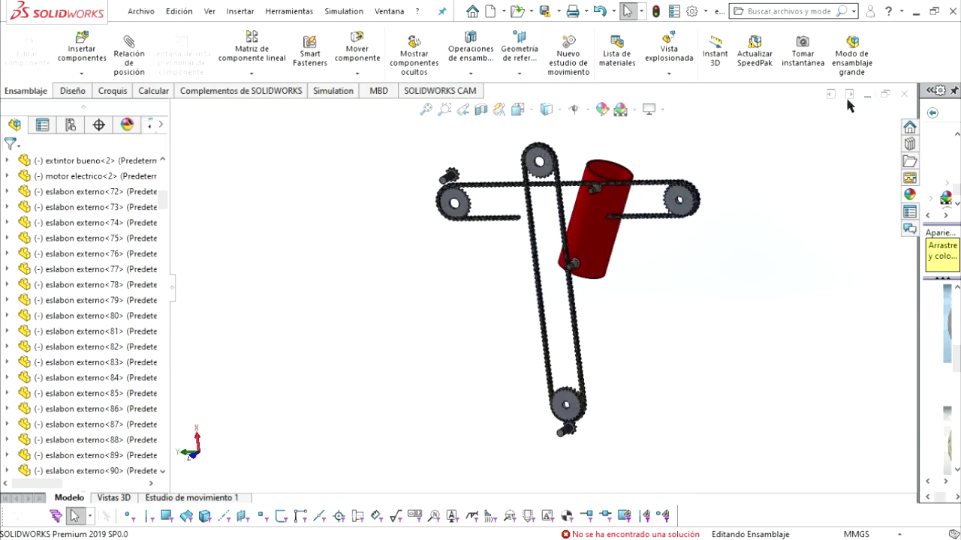